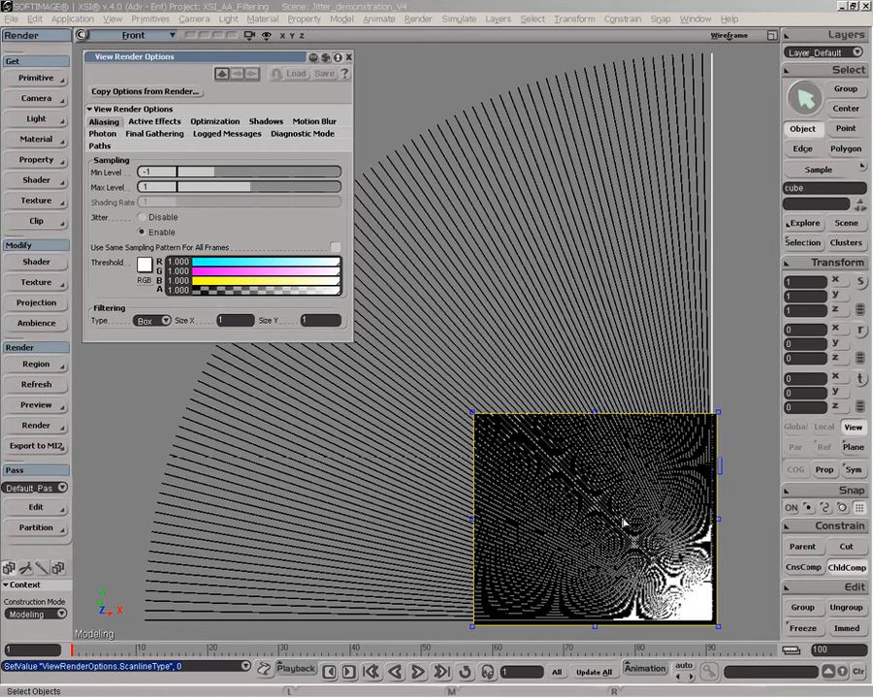
# Try a maximum sampling level of -1 on the render region, and restore it to 1.
pyautogui.click(215, 188)
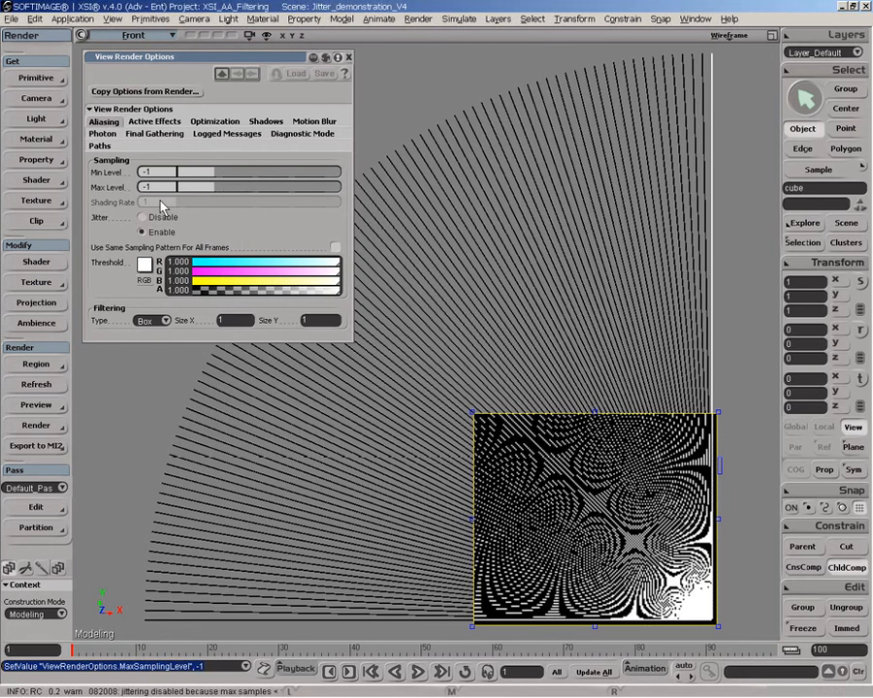
pyautogui.click(250, 186)
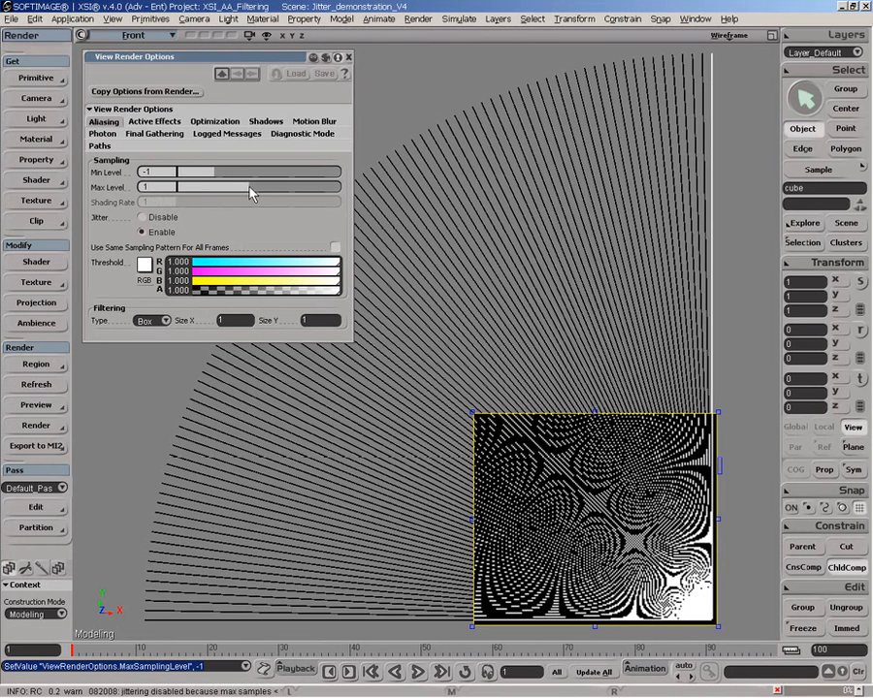
# Lower all RGBA sampling threshold channels together in stages through 0.842, 0.740 and 0.526 to 0.349.
pyautogui.click(316, 291)
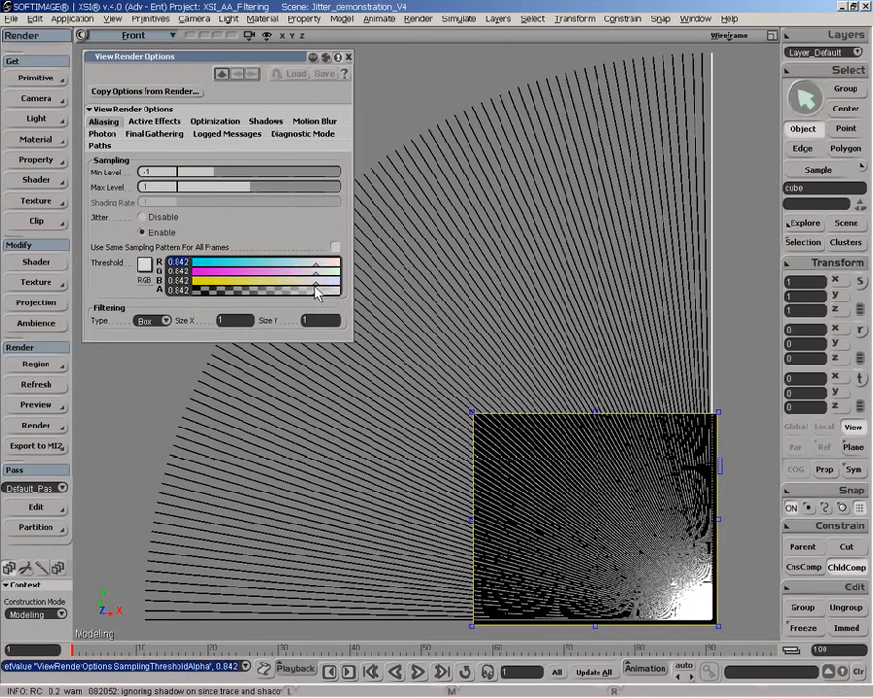
pyautogui.click(302, 291)
pyautogui.moveTo(304, 298); pyautogui.dragTo(296, 284)
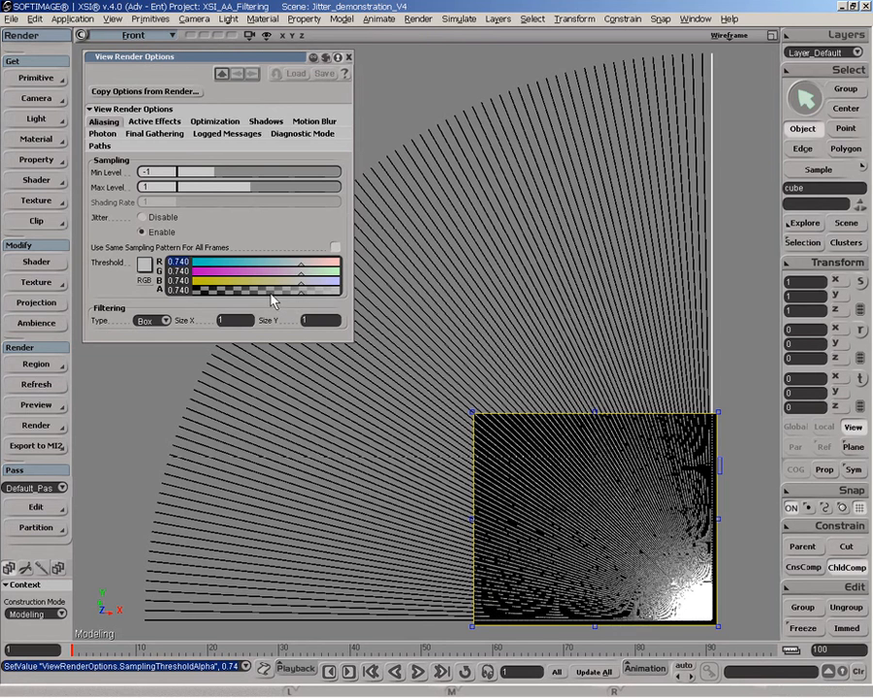
pyautogui.moveTo(286, 296); pyautogui.dragTo(273, 298)
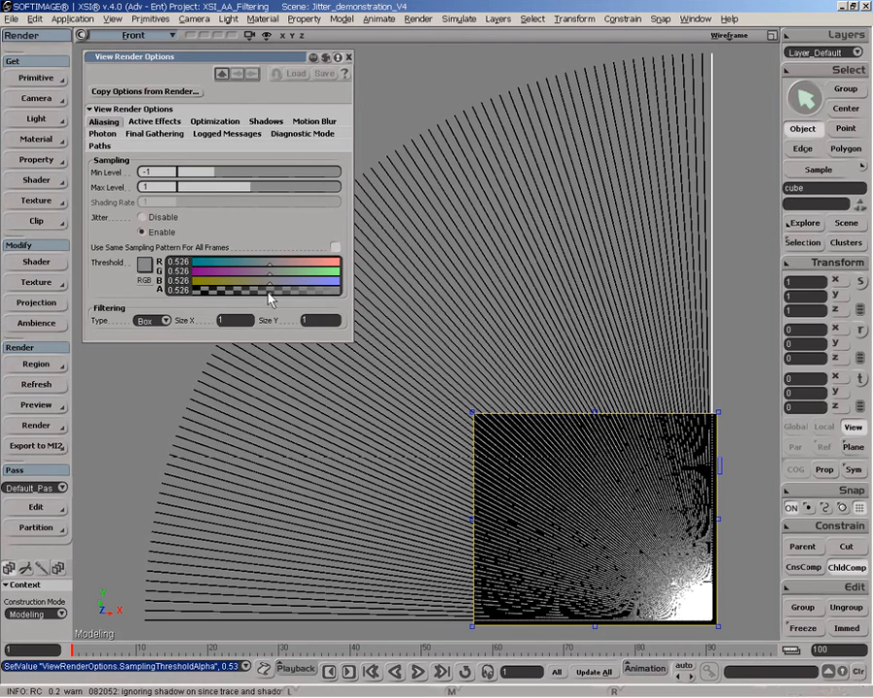
pyautogui.moveTo(270, 298); pyautogui.dragTo(246, 296)
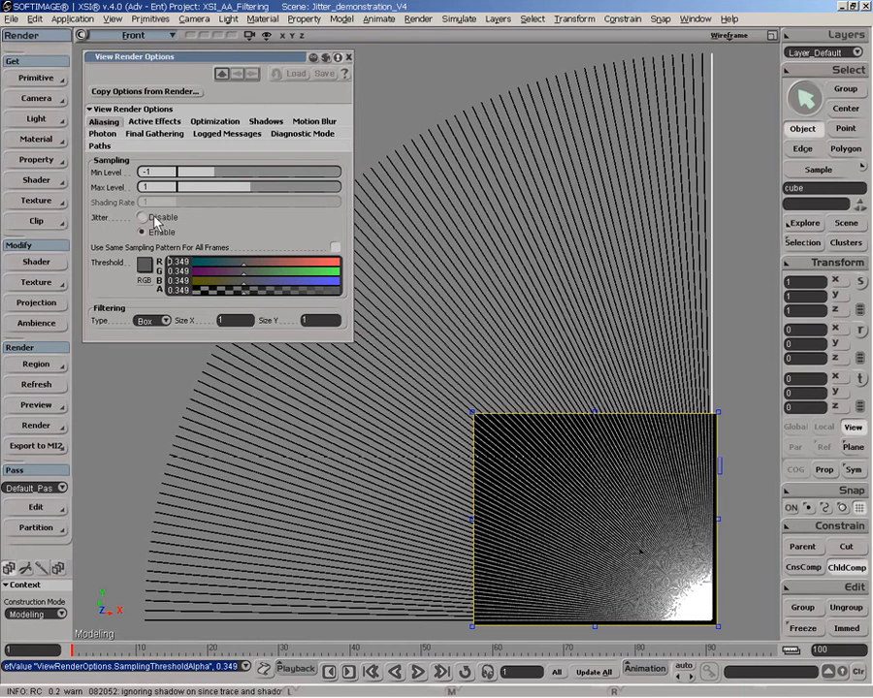
# Disable sampling jitter to compare the render region without it, and enable it again.
pyautogui.click(159, 219)
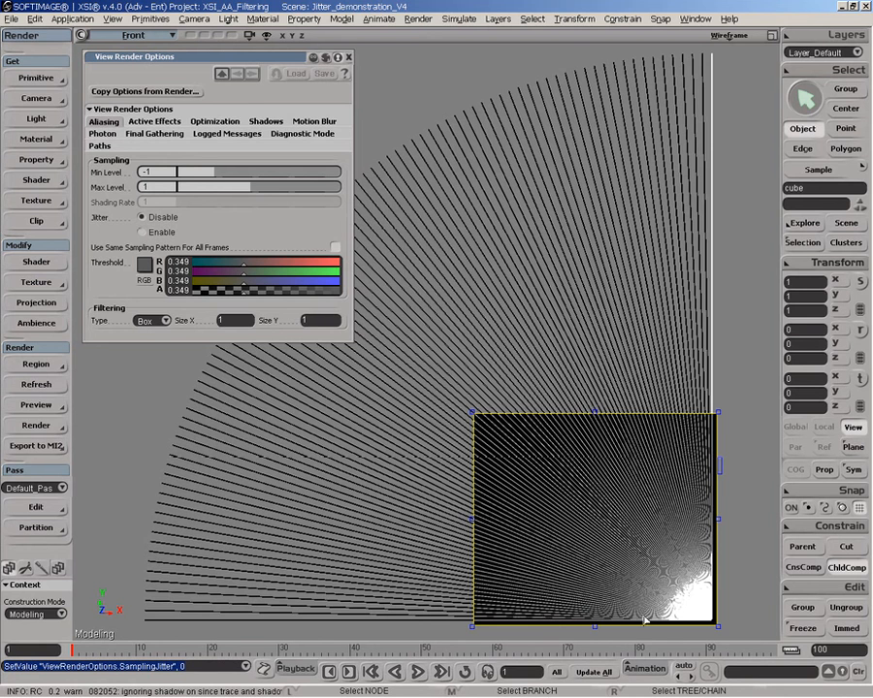
pyautogui.click(151, 233)
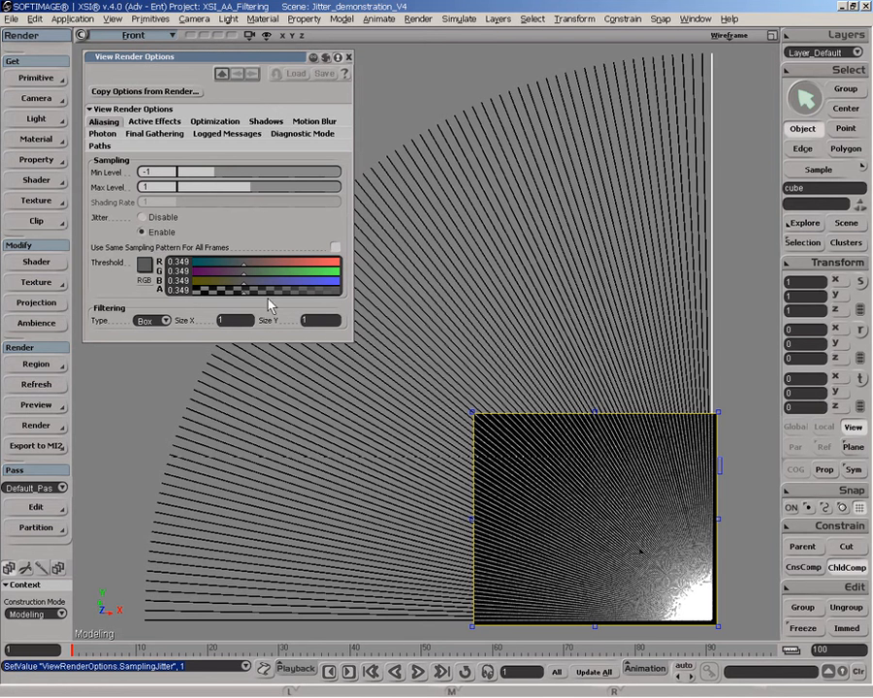
# Try RGBA sampling thresholds of 0.019 and 0.014, and raise all channels to 0.209.
pyautogui.moveTo(250, 297); pyautogui.dragTo(197, 297)
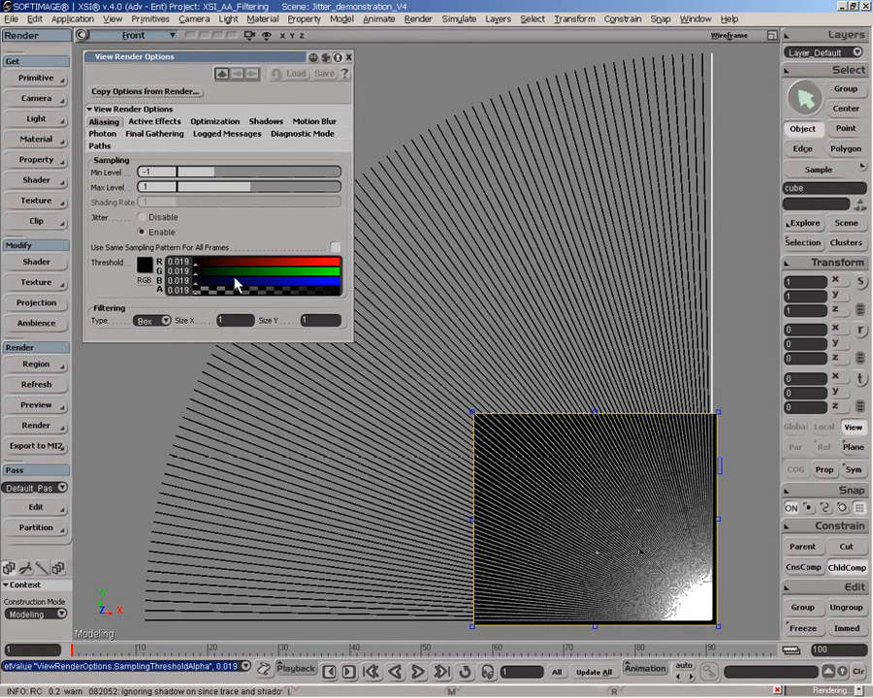
pyautogui.moveTo(234, 289); pyautogui.dragTo(199, 297)
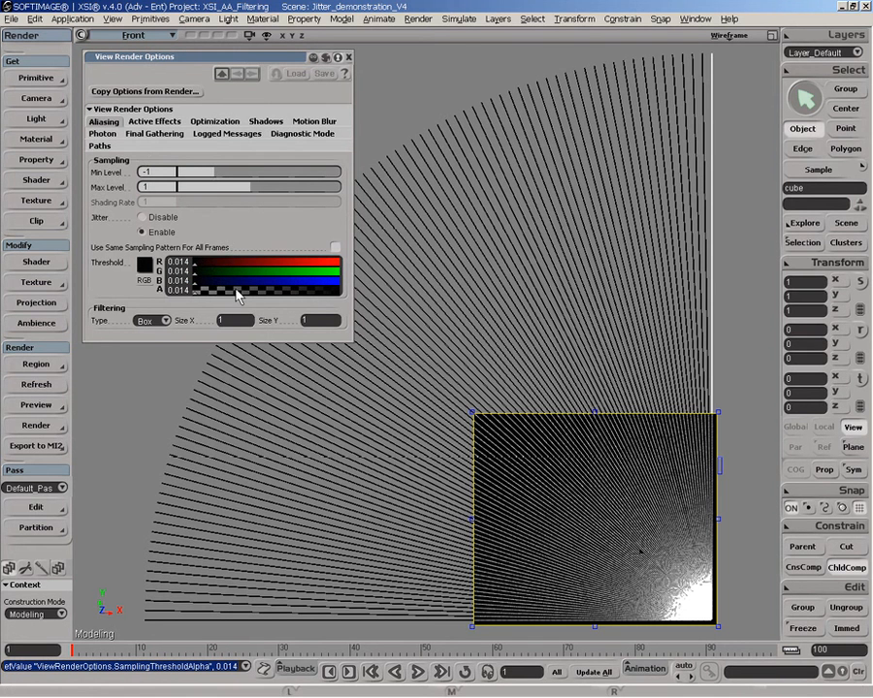
pyautogui.moveTo(225, 290)
pyautogui.mouseDown()
pyautogui.moveTo(238, 294)
pyautogui.moveTo(222, 293)
pyautogui.mouseUp()
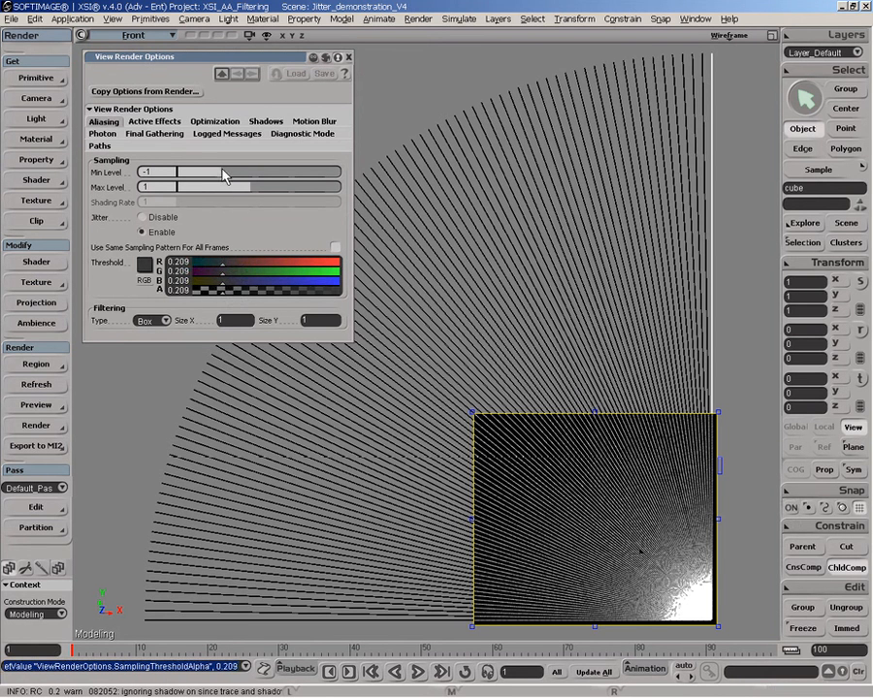
# Set the sampling levels to minimum 0 and maximum 2, and try thresholds of 0.121, 0.005 and 0.307 before settling on 0.219.
pyautogui.moveTo(226, 172); pyautogui.dragTo(274, 189)
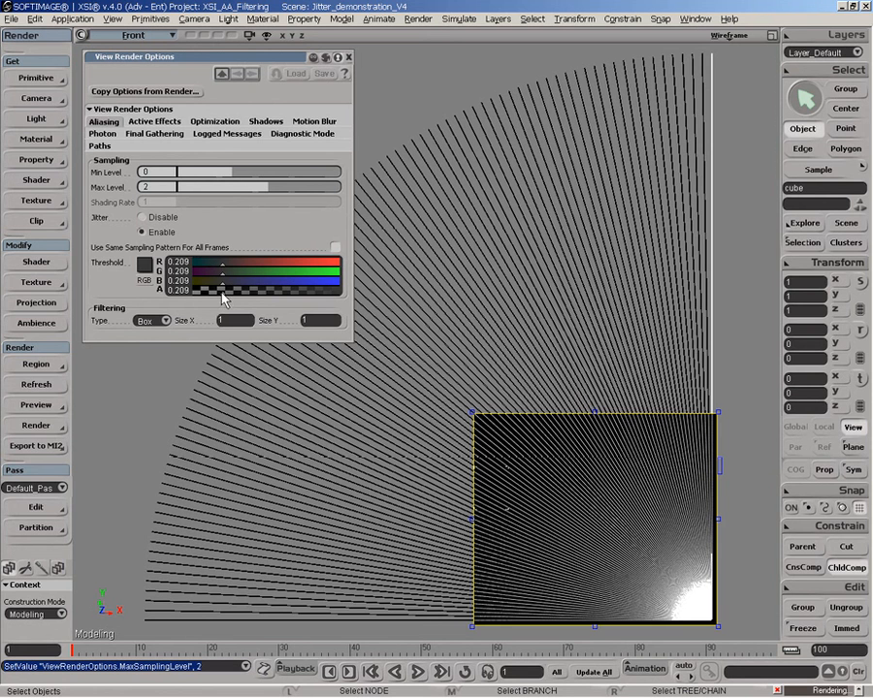
pyautogui.moveTo(222, 292); pyautogui.dragTo(210, 291)
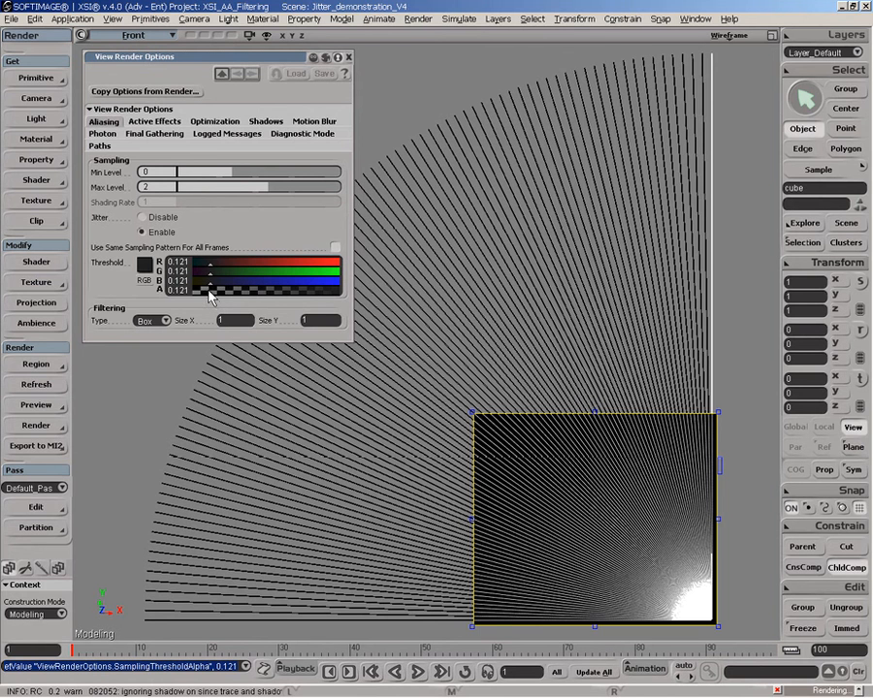
pyautogui.moveTo(209, 294); pyautogui.dragTo(194, 296)
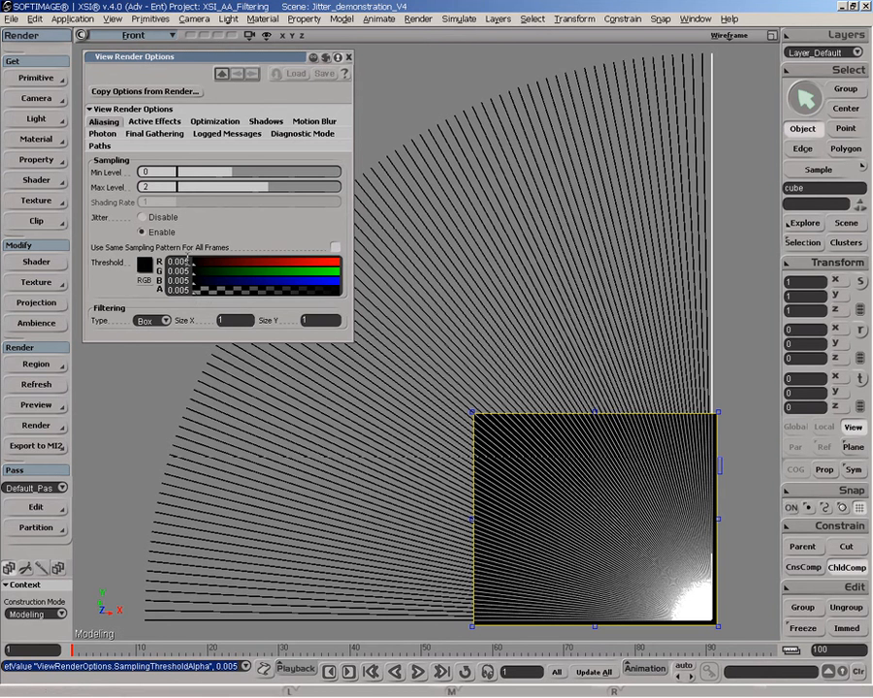
pyautogui.click(238, 290)
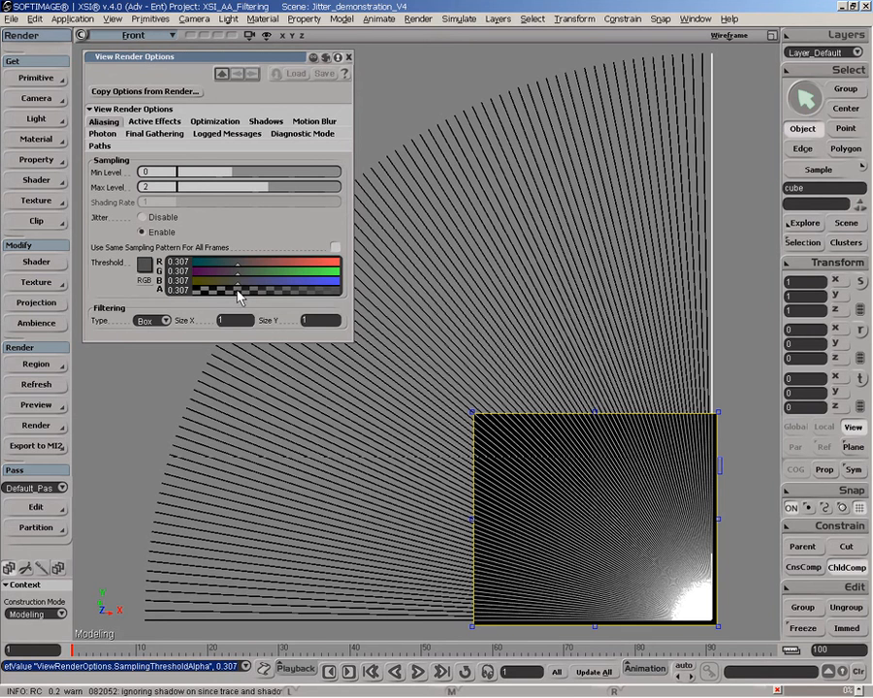
pyautogui.moveTo(237, 291); pyautogui.dragTo(226, 297)
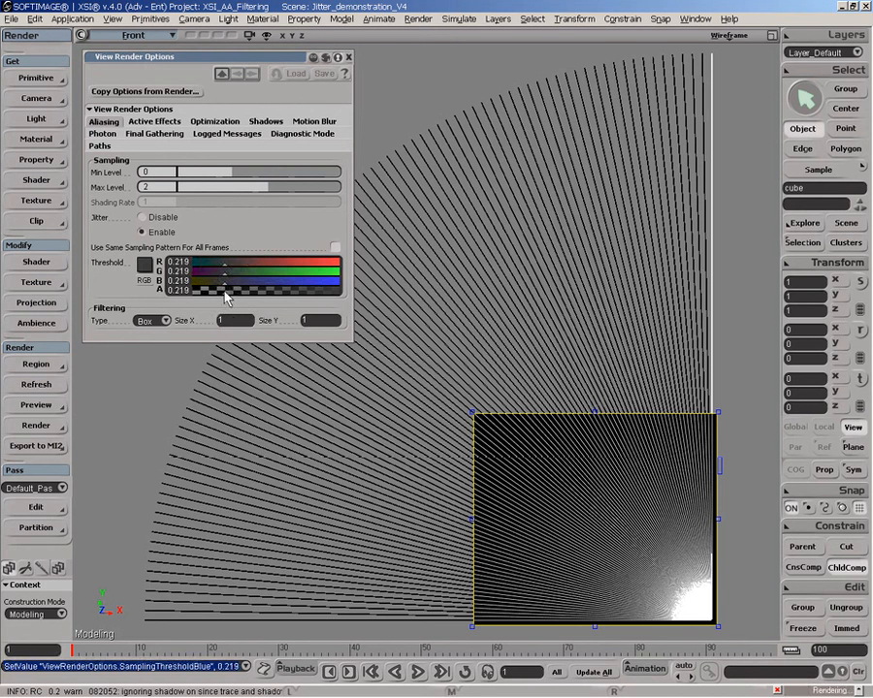
# Raise the maximum sampling level to 3, and lower all threshold channels through 0.149 to 0.014.
pyautogui.moveTo(233, 174); pyautogui.dragTo(287, 186)
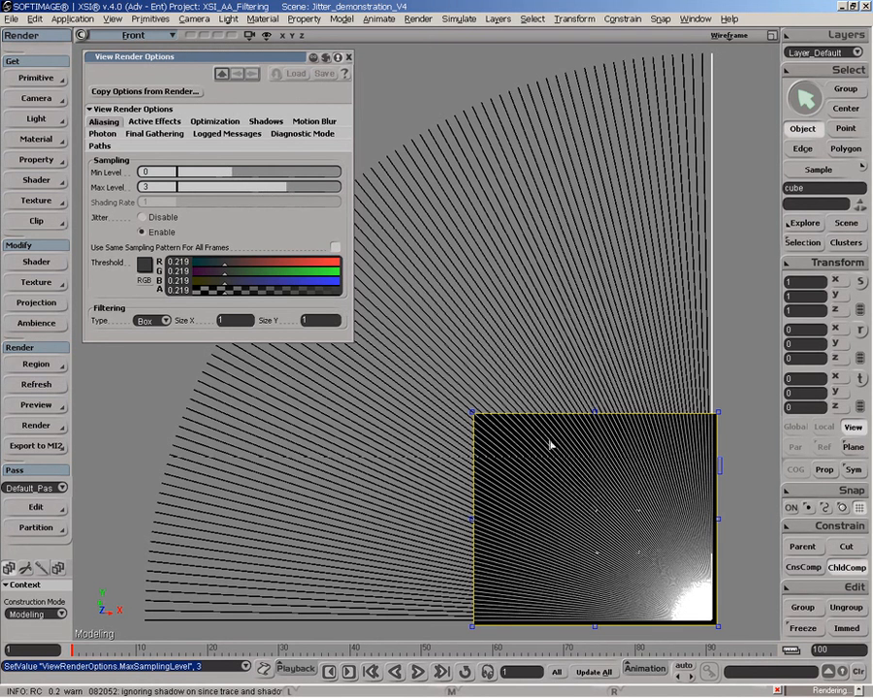
pyautogui.moveTo(231, 289); pyautogui.dragTo(216, 291)
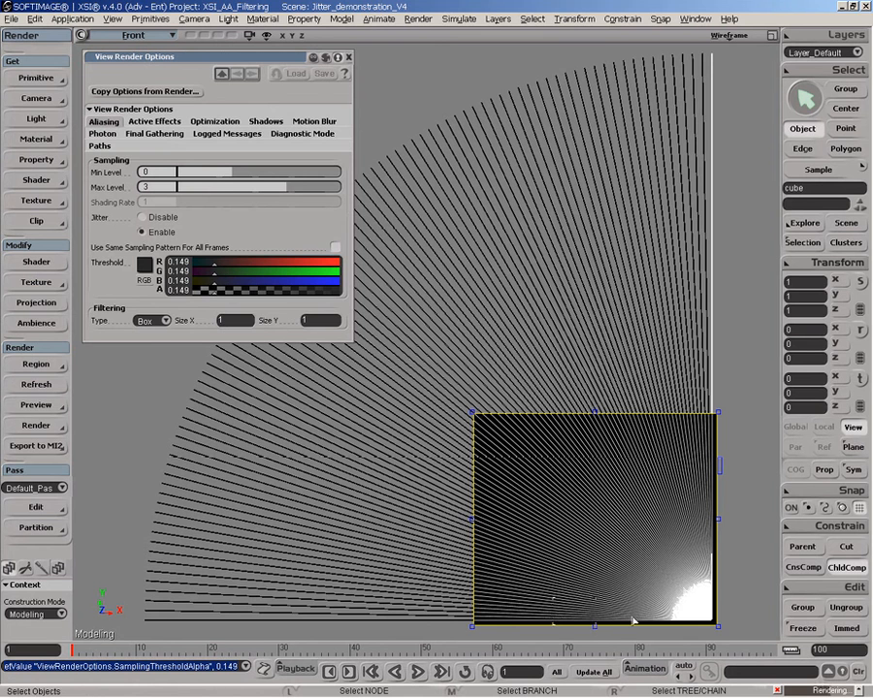
pyautogui.moveTo(214, 291); pyautogui.dragTo(196, 290)
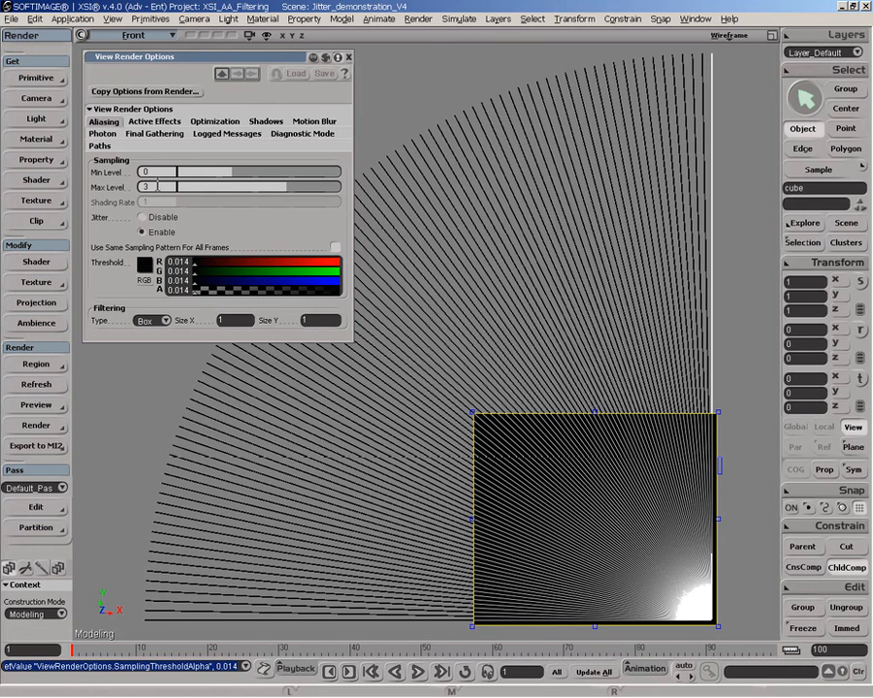
# Try sampling levels of minimum 1 and maximum 4, and return them to minimum 0 and maximum 3.
pyautogui.doubleClick(167, 171)
pyautogui.write('1')
pyautogui.press('Return')
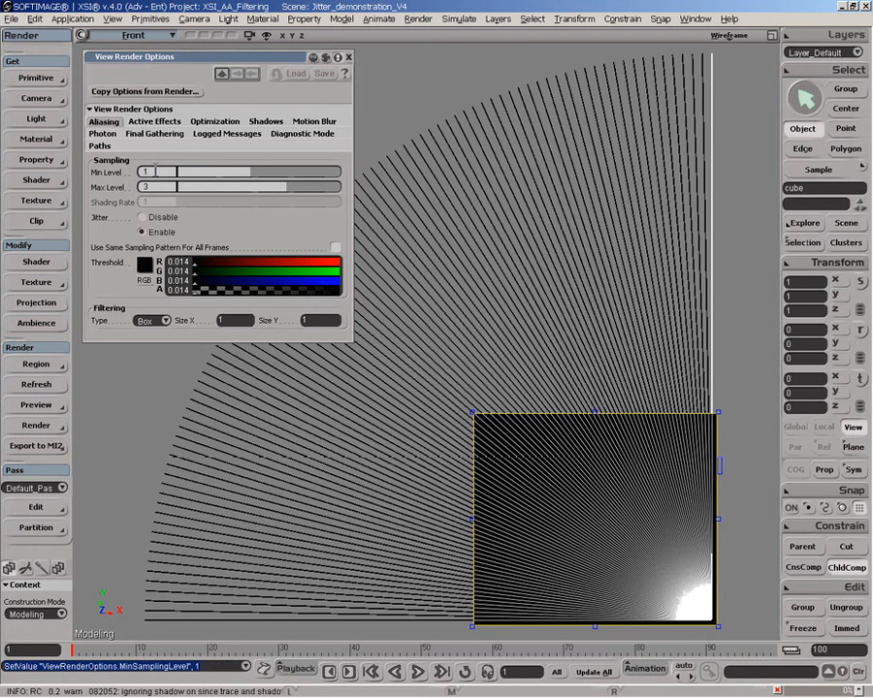
pyautogui.doubleClick(163, 187)
pyautogui.write('4')
pyautogui.press('Return')
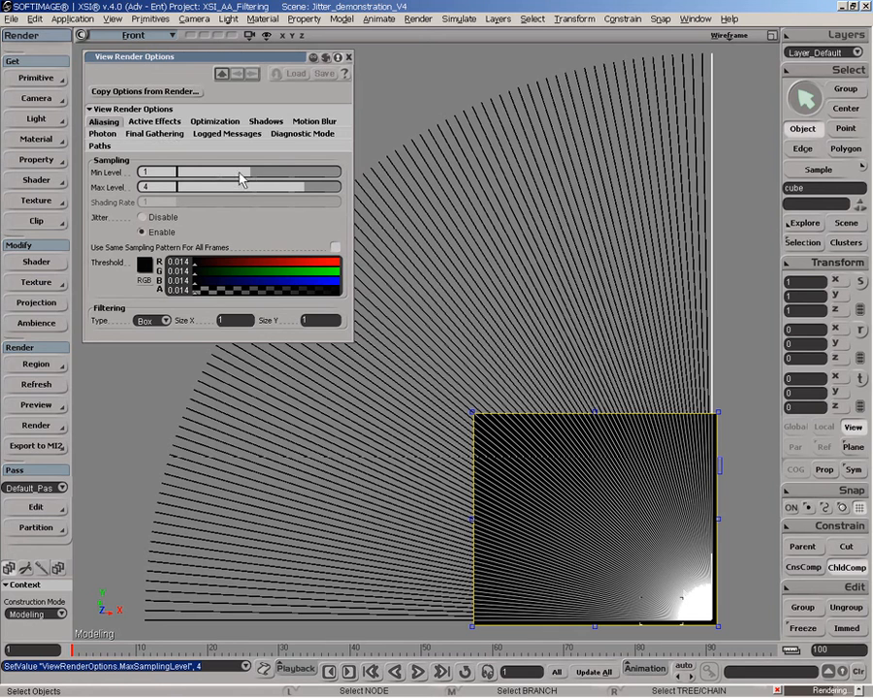
pyautogui.moveTo(239, 180); pyautogui.dragTo(286, 187)
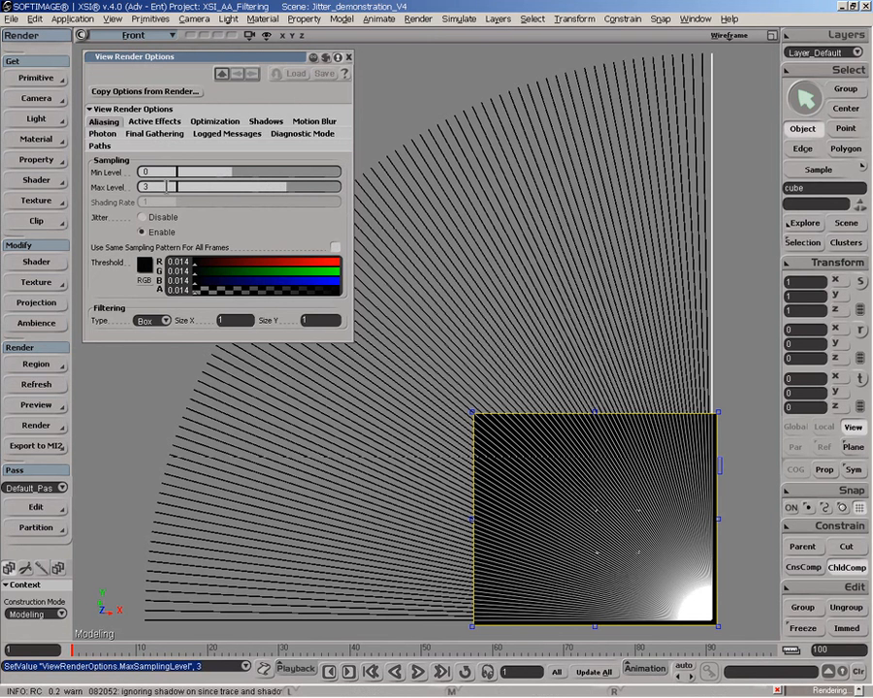
# Change the antialiasing filter type to Triangle.
pyautogui.click(154, 325)
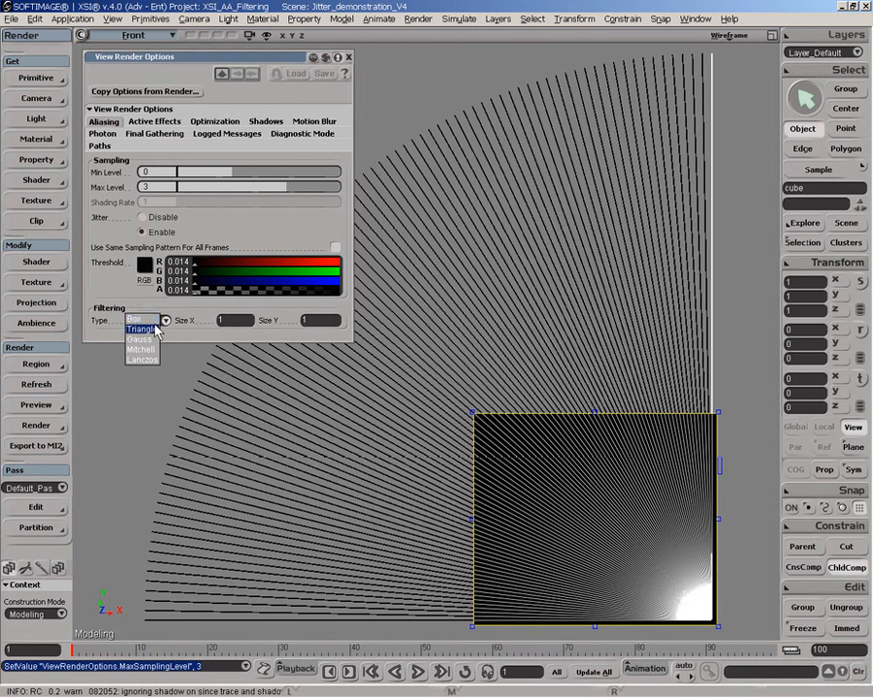
pyautogui.click(157, 330)
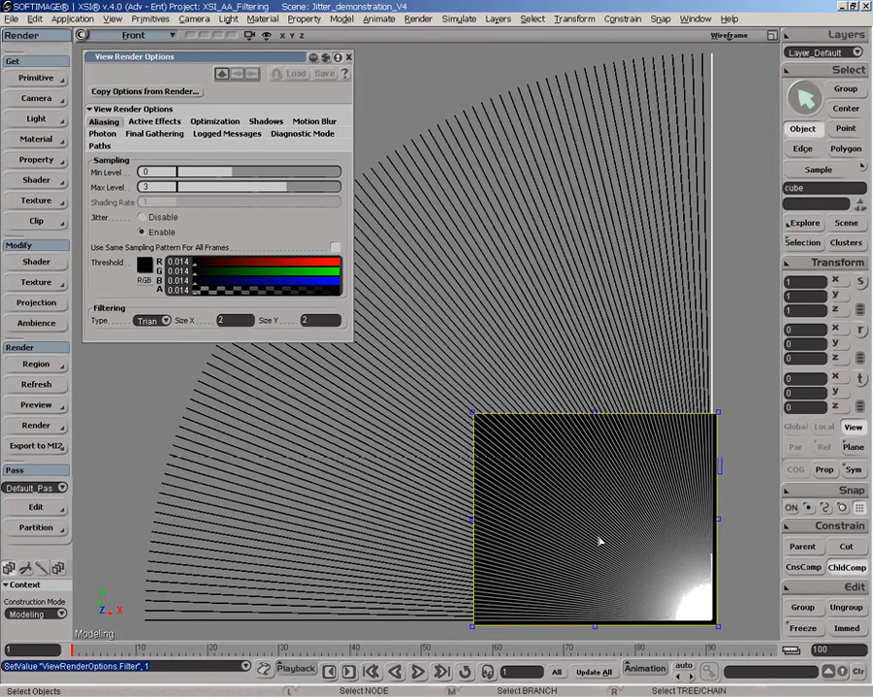
# Try the Gauss filter type on the render region, and switch the filtering back to Triangle.
pyautogui.click(152, 320)
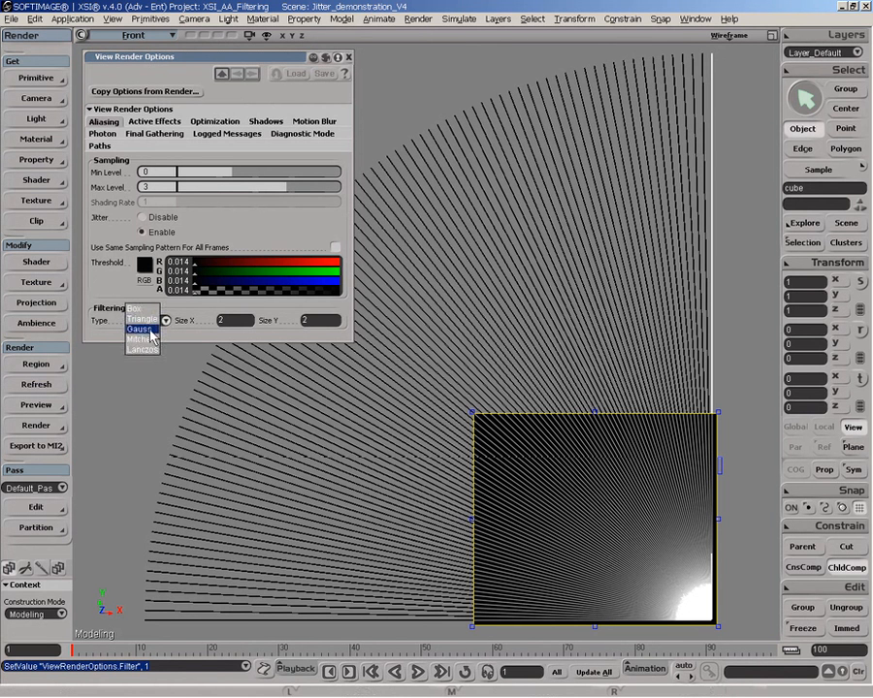
pyautogui.click(151, 328)
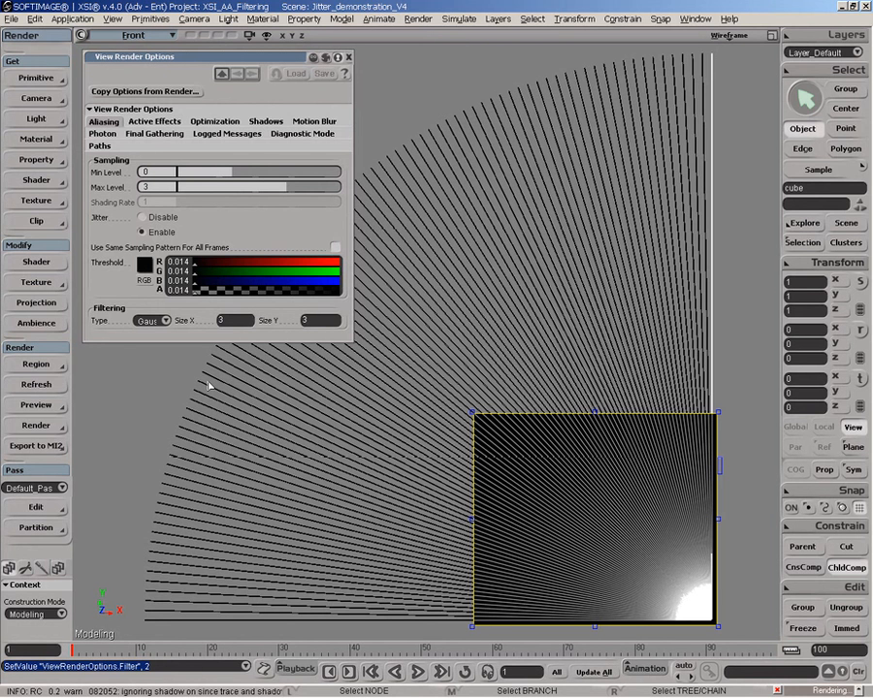
pyautogui.click(152, 322)
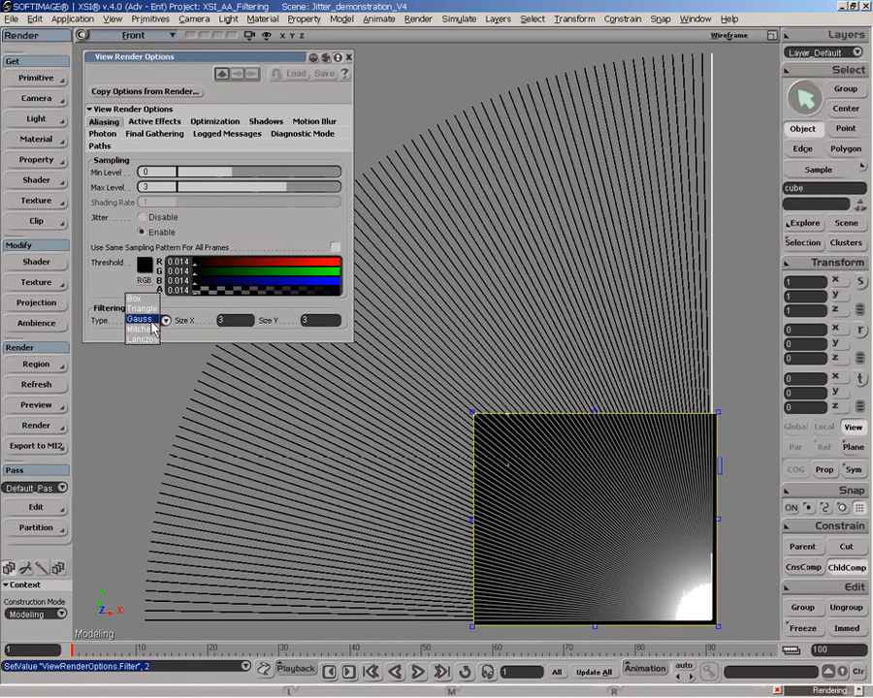
pyautogui.click(153, 315)
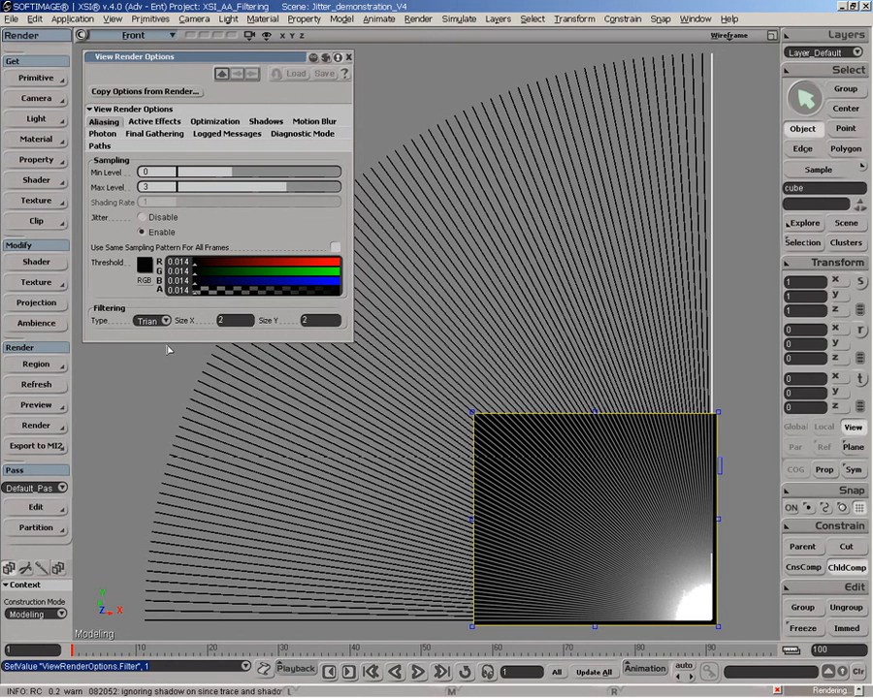